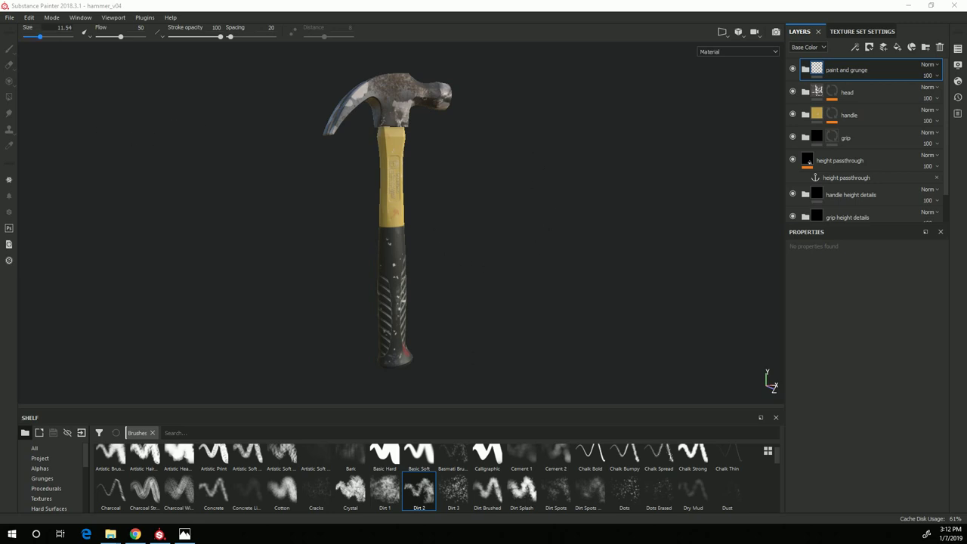
Step: Switch the Mode menu to Rendering (Iray) for a path-traced view of the hammer
click(52, 18)
click(69, 39)
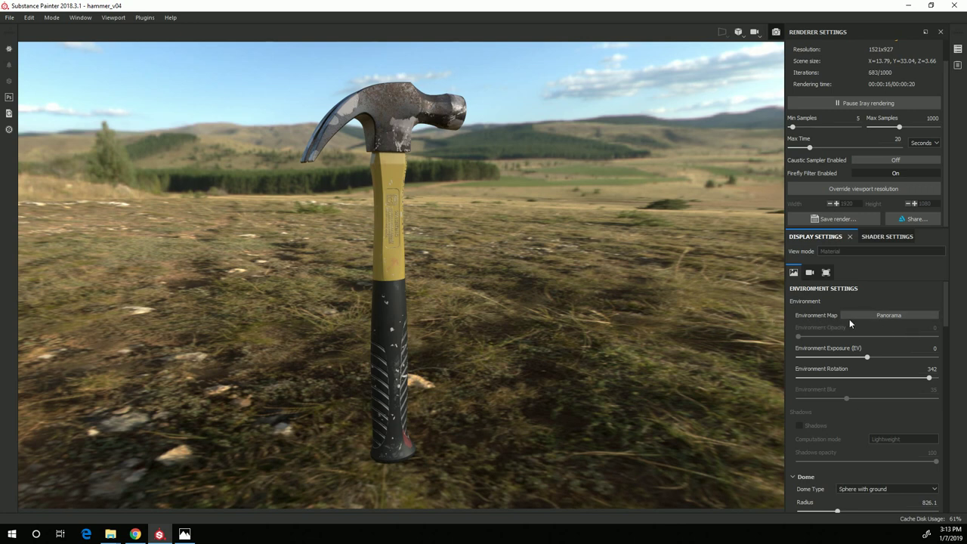
Step: Set the Iray Max Time to 10 seconds and orbit the camera slightly around the hammer
scroll(869, 87, up, 1)
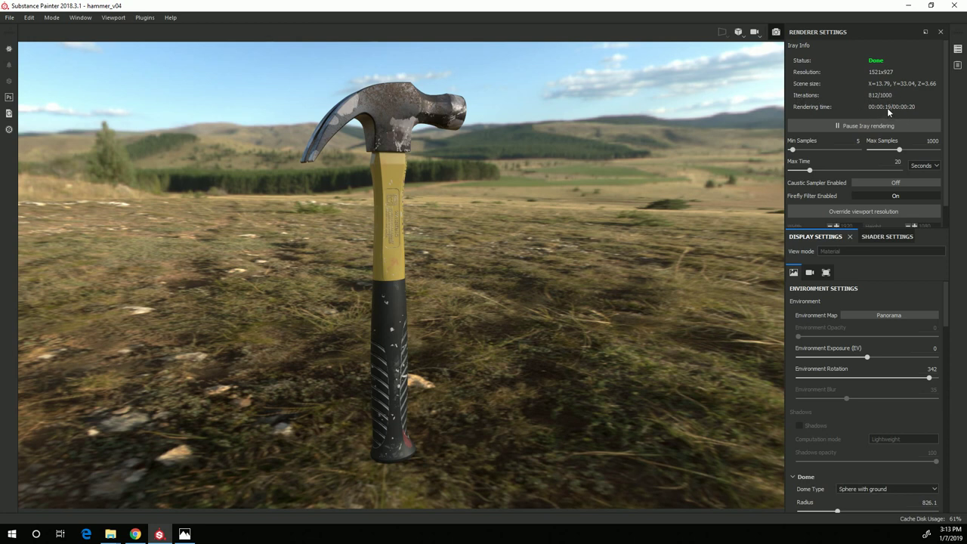
click(897, 162)
text(10)
key(Return)
mouse_move(622, 370)
alt+mouse_down()
mouse_move(650, 364)
mouse_move(628, 368)
alt+mouse_up()
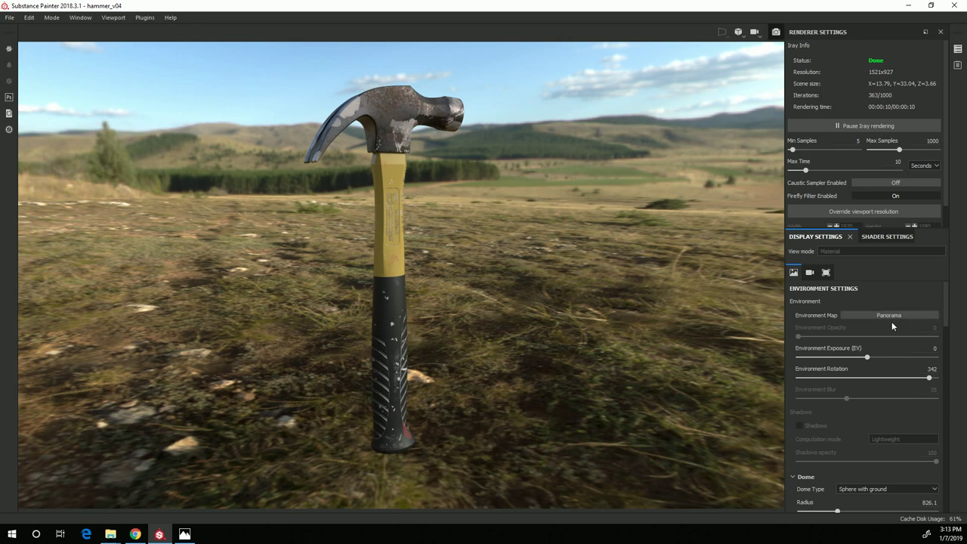
Step: Enable Dome Clear color with a slightly lighter grey, then toggle Ground off and back on
scroll(903, 304, down, 5)
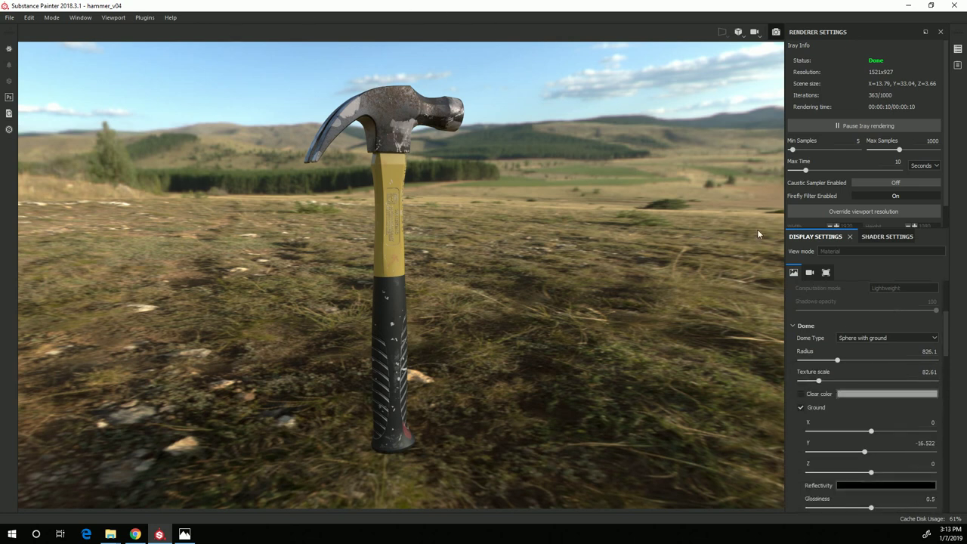
click(801, 394)
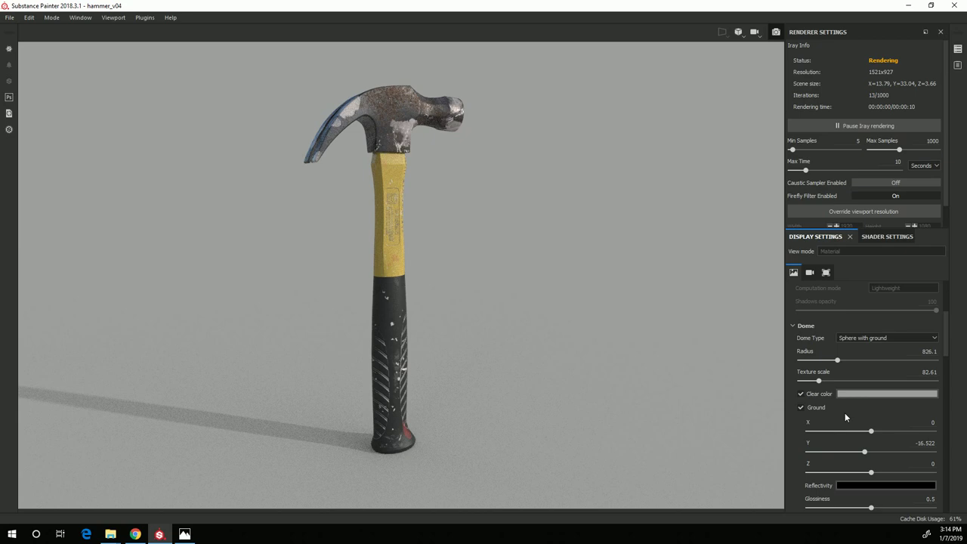
click(852, 393)
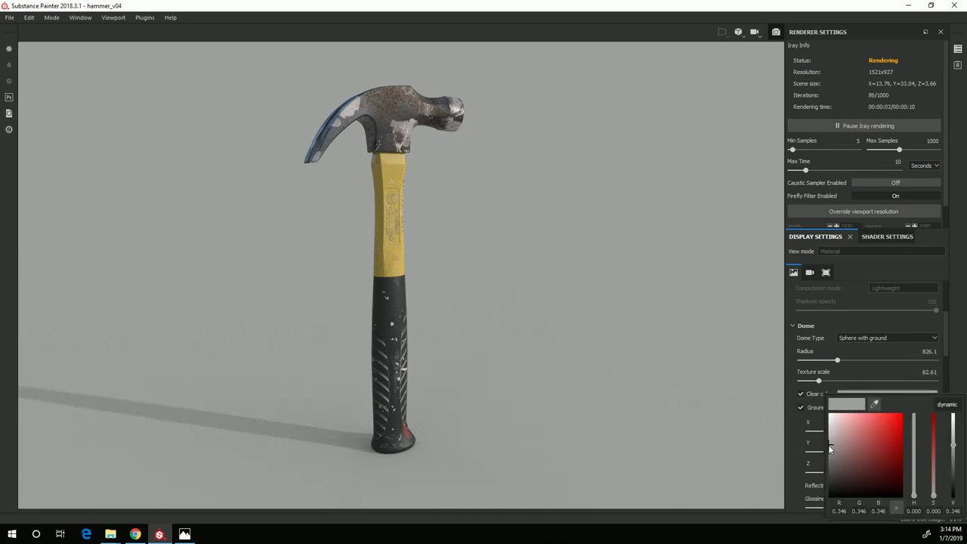
drag(828, 445, 826, 447)
click(911, 326)
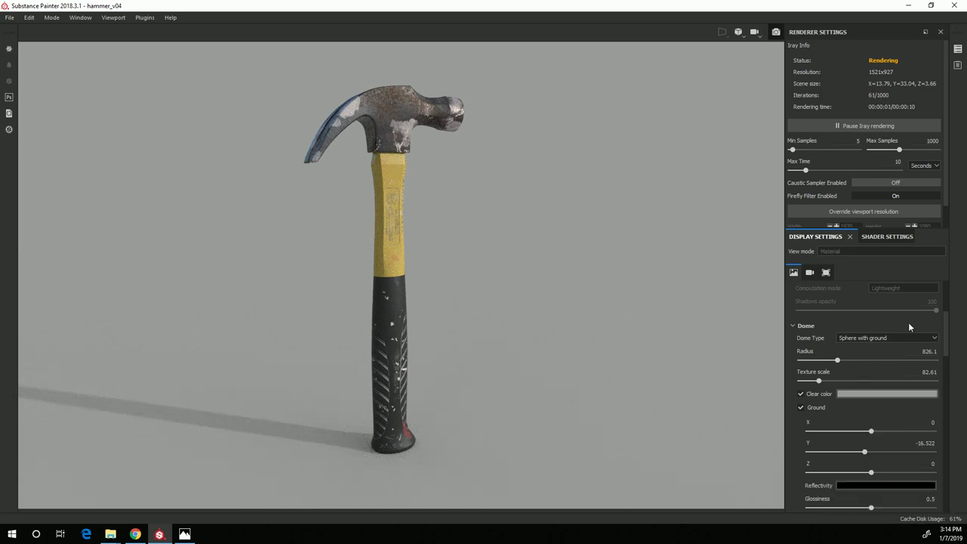
click(801, 409)
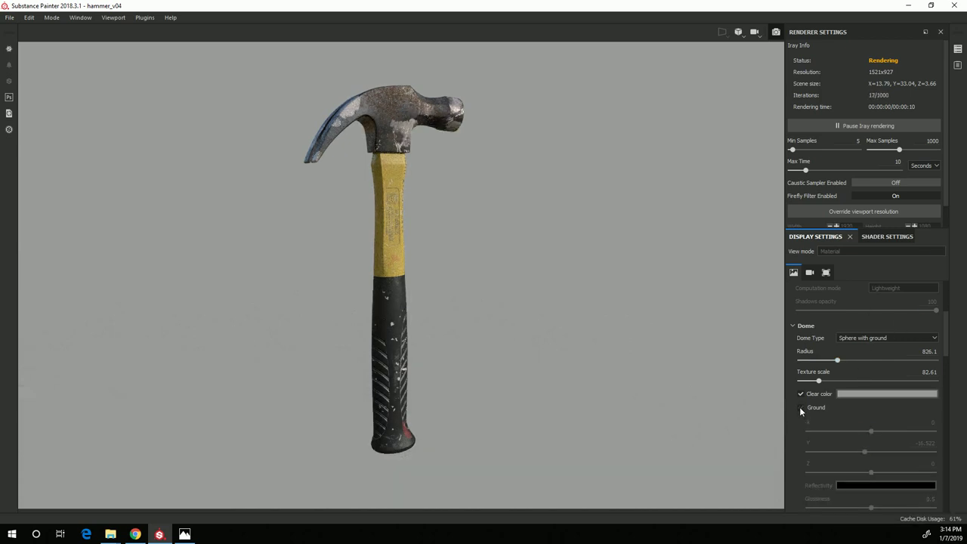
click(801, 408)
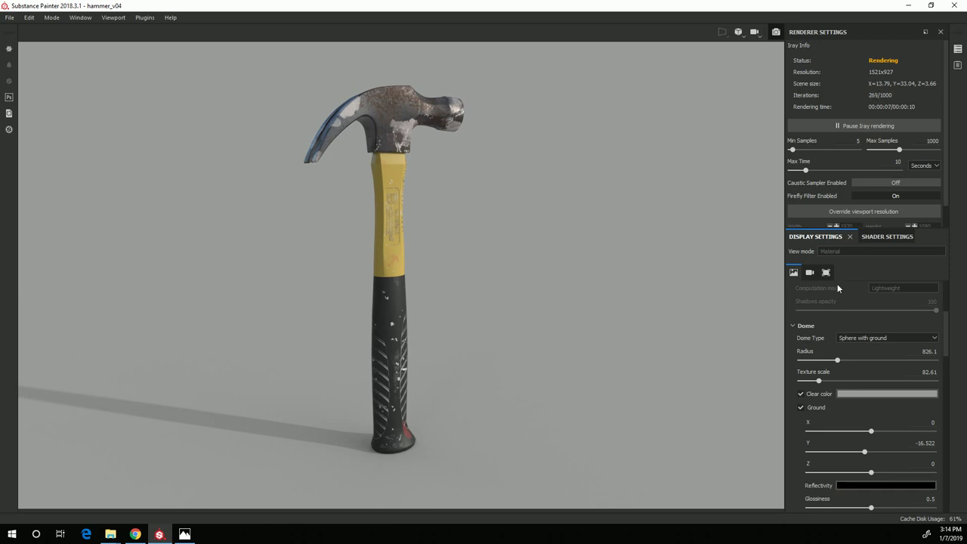
Step: Choose Soft 1Front as the environment map in Environment Settings
scroll(869, 344, up, 5)
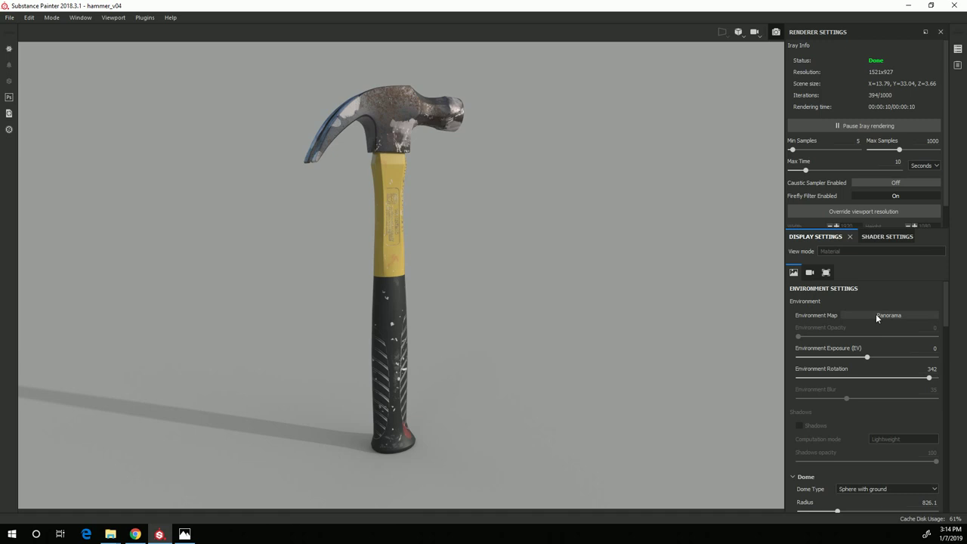
click(877, 317)
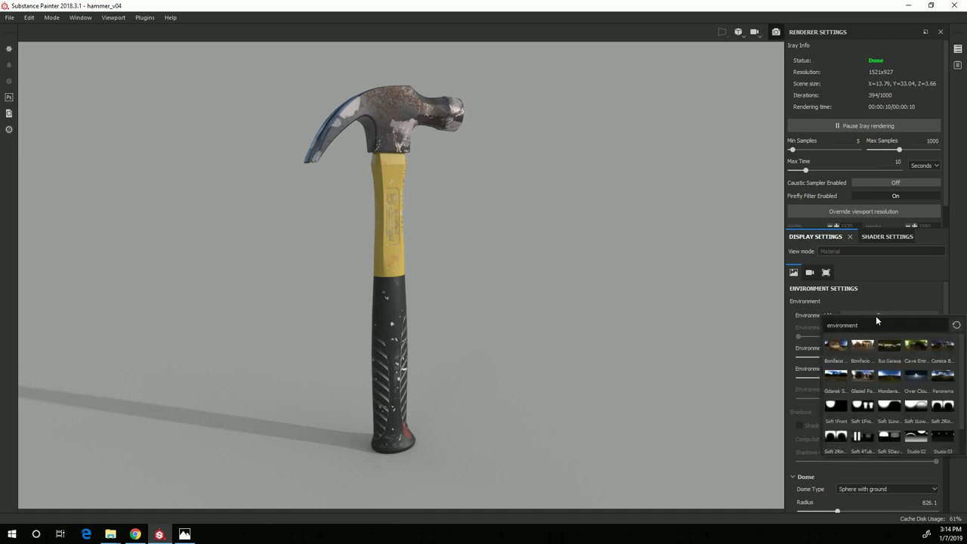
click(836, 407)
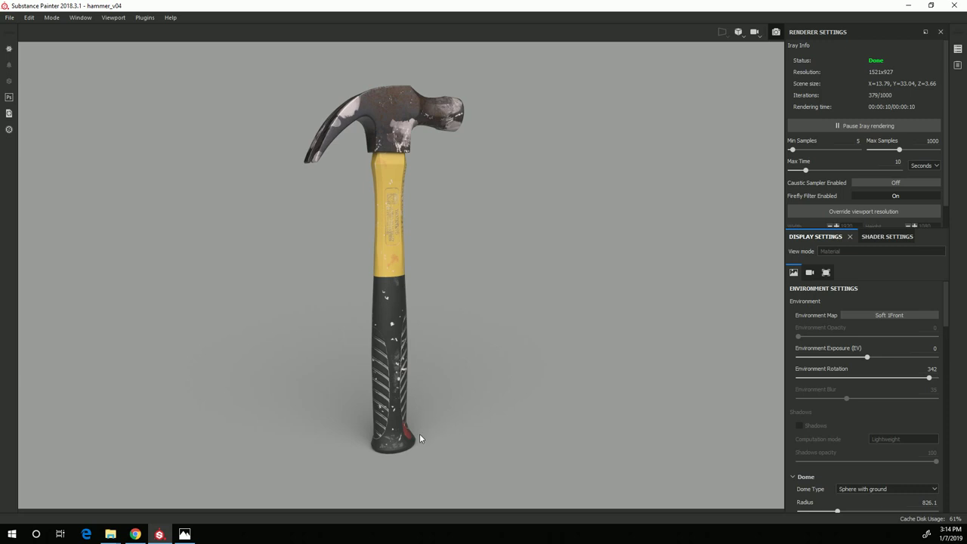
Step: Change the Iray Max Time to 20 seconds, then to 30 seconds
click(895, 162)
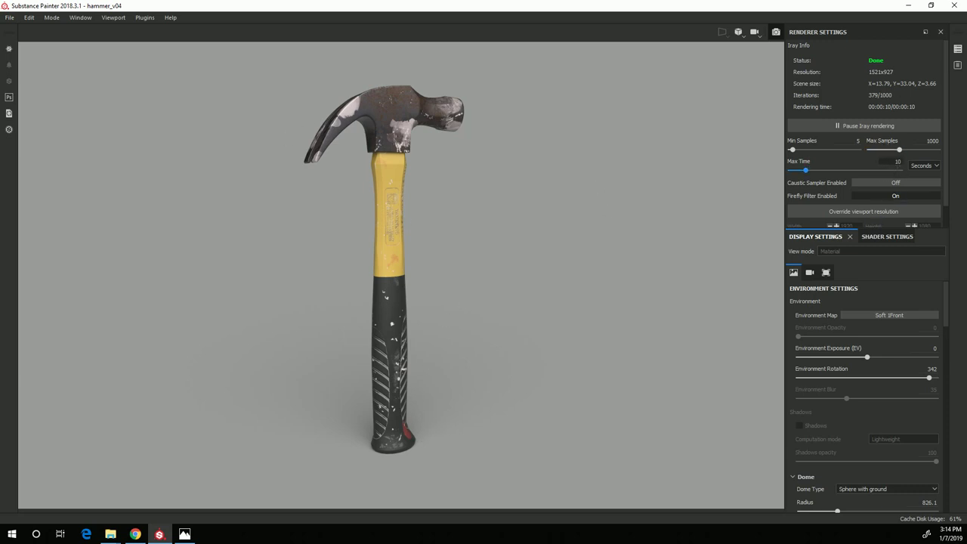
click(915, 167)
text(20)
key(Return)
text(30)
key(Return)
Step: Rotate the environment to 47 to swing the hammer's shadow, and orbit the camera slightly
mouse_move(514, 320)
shift+right_down()
mouse_move(537, 325)
mouse_move(509, 325)
mouse_move(521, 325)
shift+right_up()
alt+drag(577, 351, 466, 357)
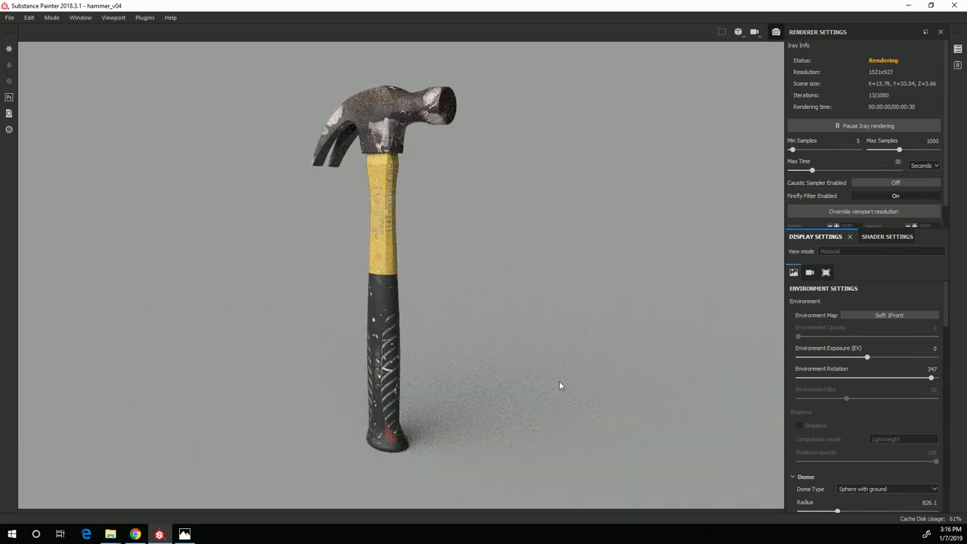
shift+right_drag(473, 383, 487, 396)
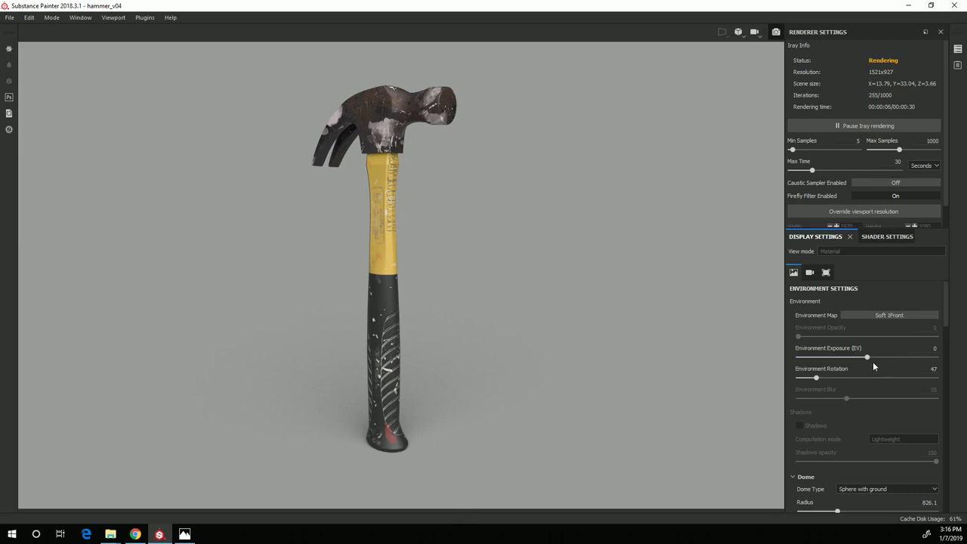
click(891, 316)
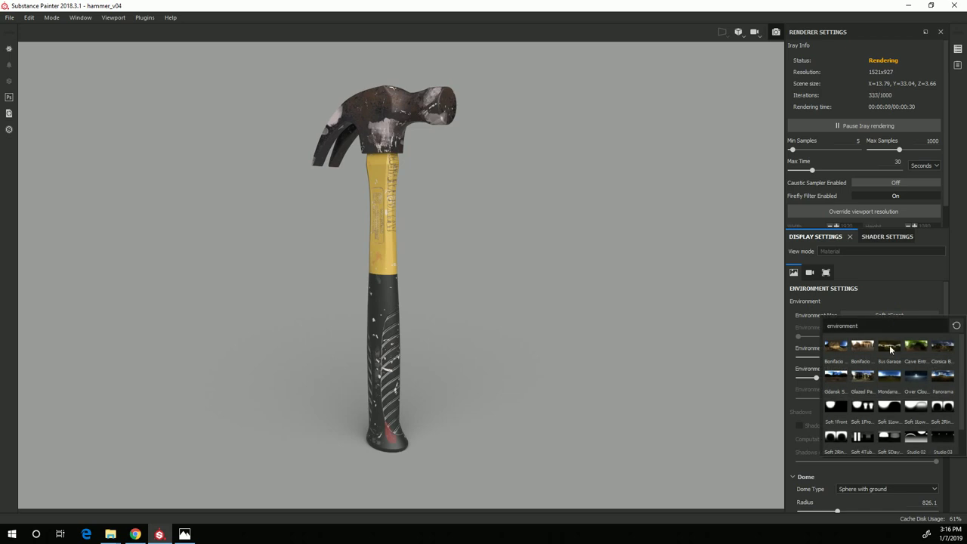
click(860, 407)
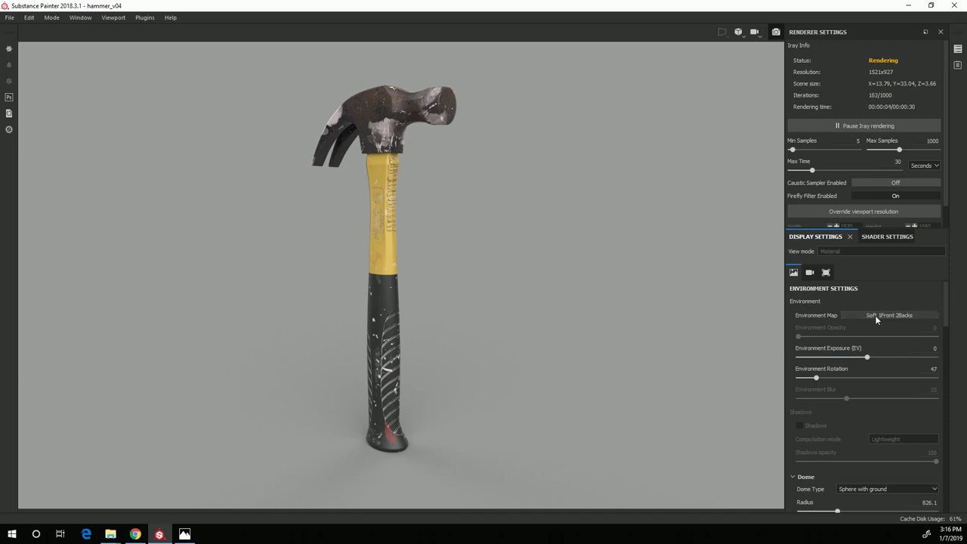
click(879, 314)
click(889, 406)
click(896, 316)
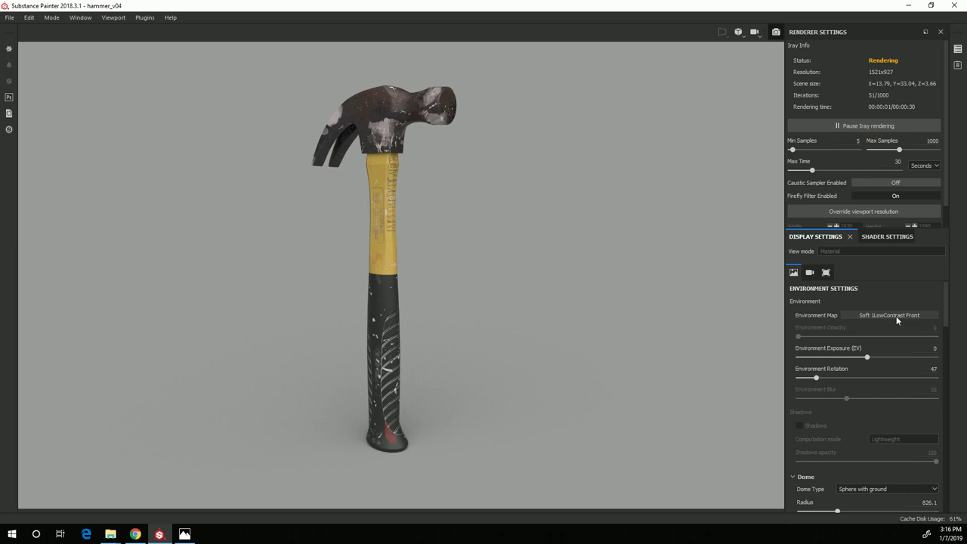
click(919, 412)
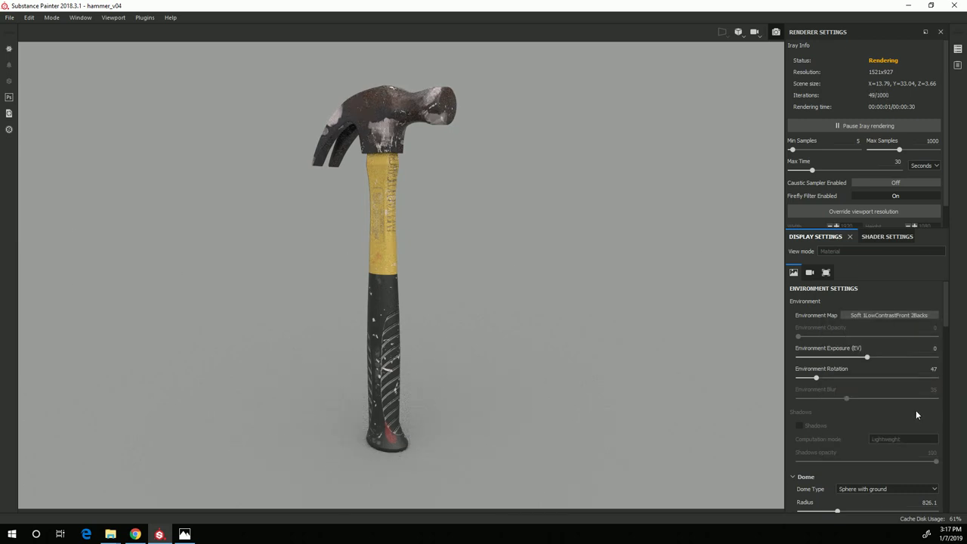
click(878, 314)
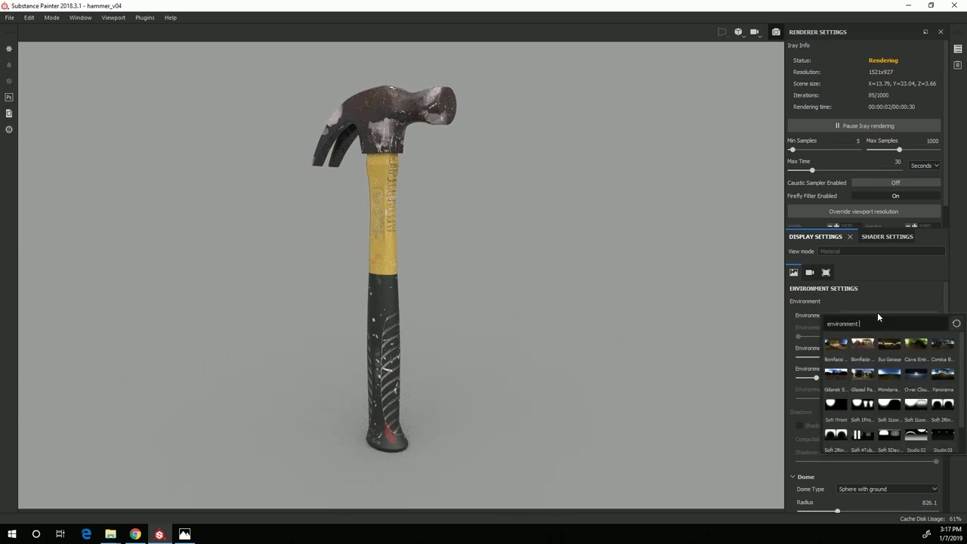
click(836, 404)
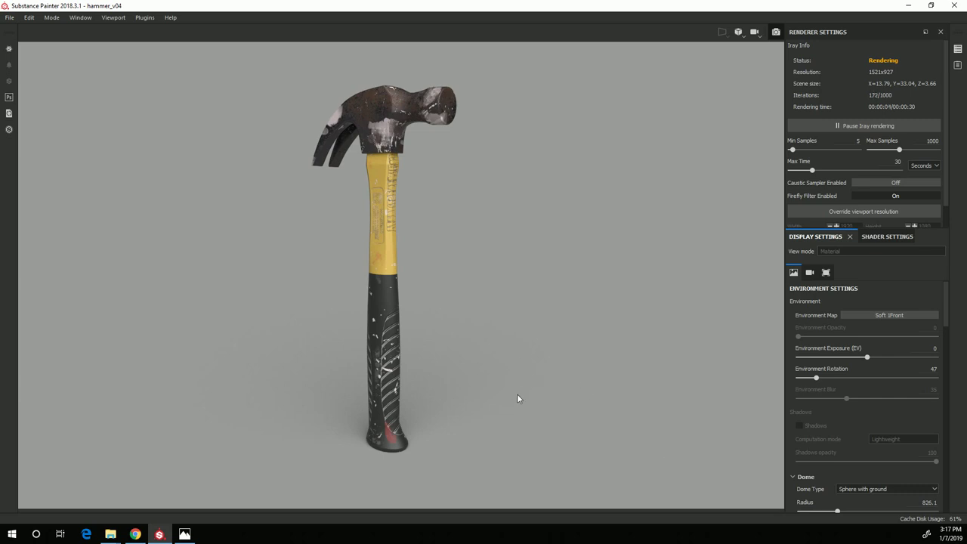
Step: Zoom in and pan the camera so the hammer fills more of the render view
alt+right_drag(510, 371, 553, 407)
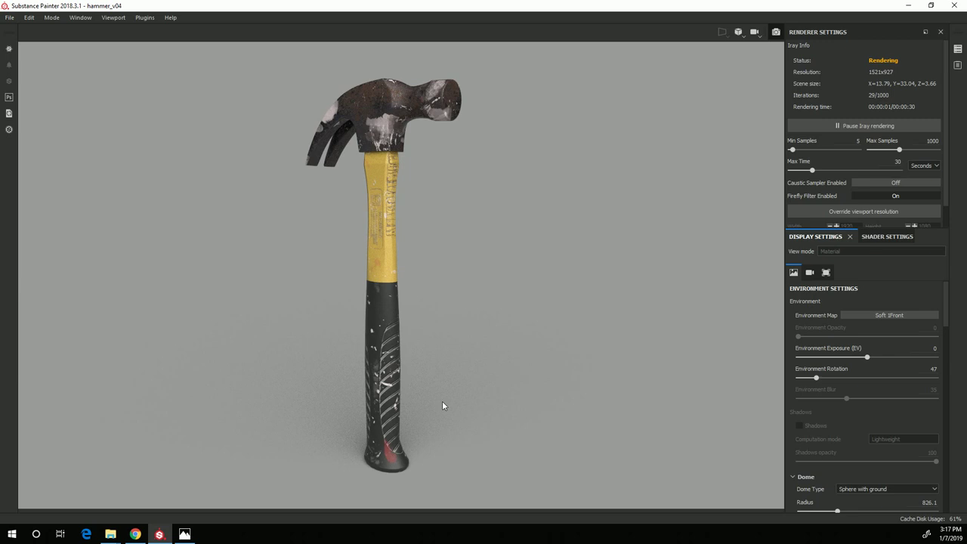
alt+middle_drag(443, 406, 466, 370)
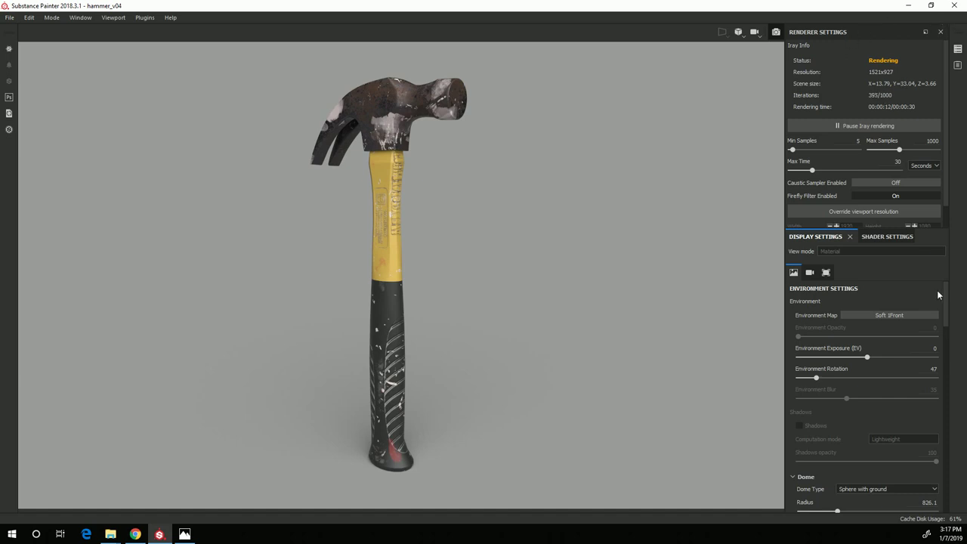
scroll(918, 189, down, 1)
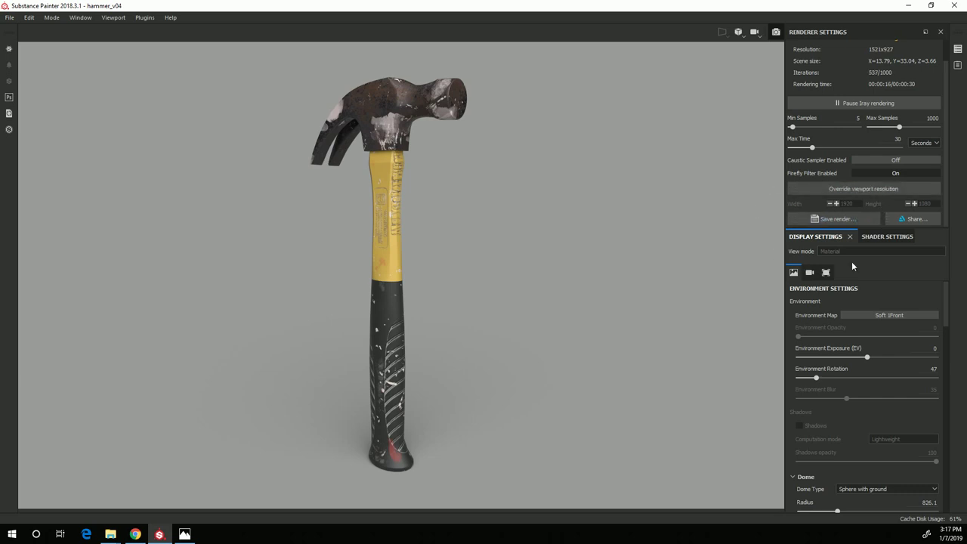
Step: Override the viewport resolution with width 2048 and height 2048
click(900, 191)
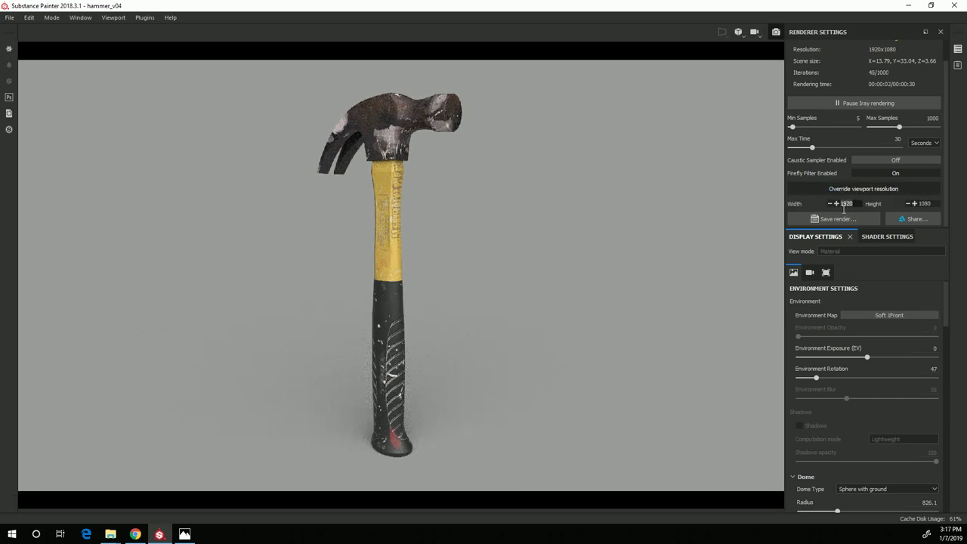
text(2048)
key(Return)
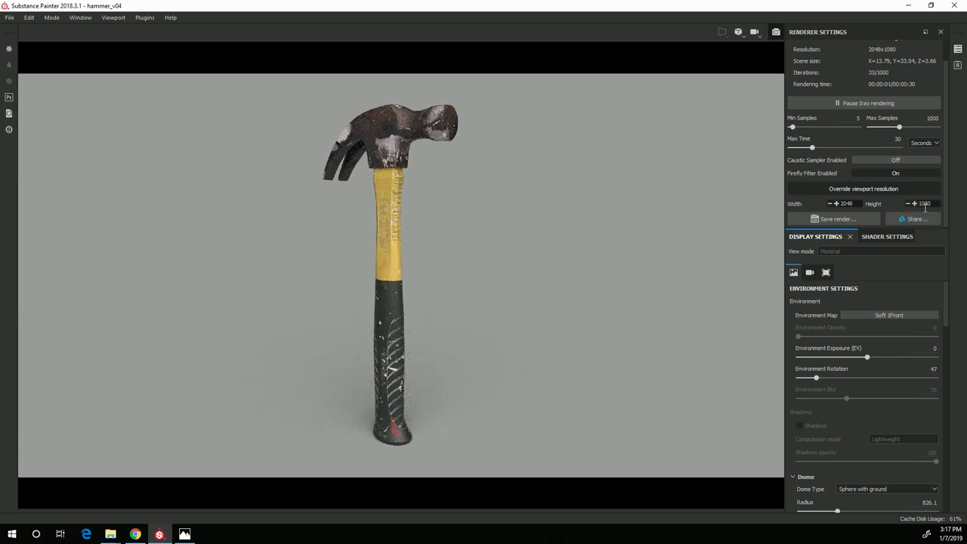
double_click(925, 204)
text(2048)
key(Return)
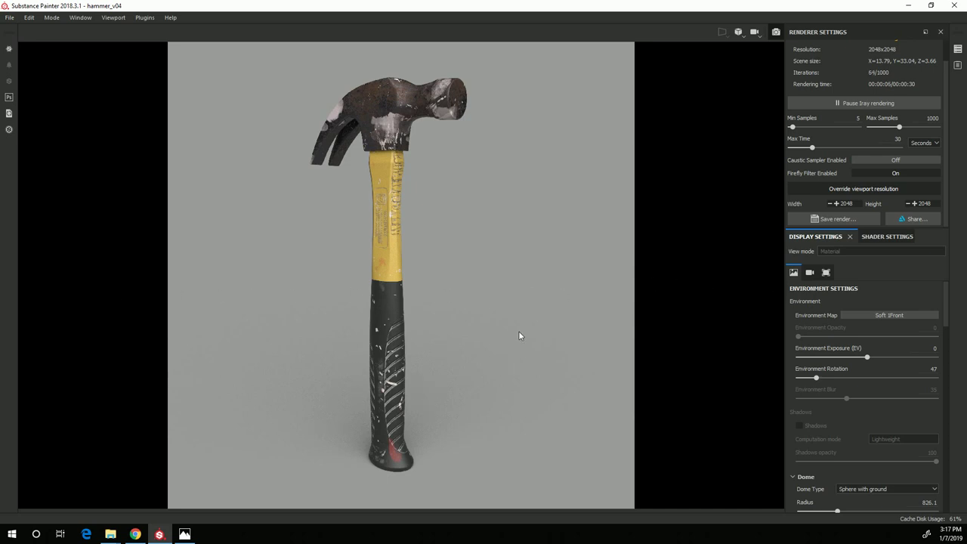
Step: Zoom the viewport in on the hammer and let the 30-second render reach Done
scroll(567, 310, up, 1)
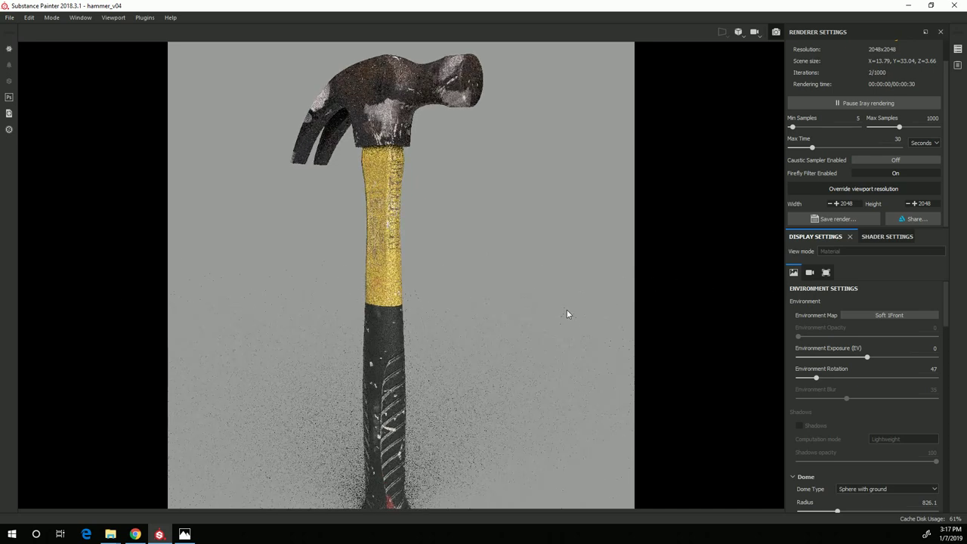
scroll(567, 321, down, 1)
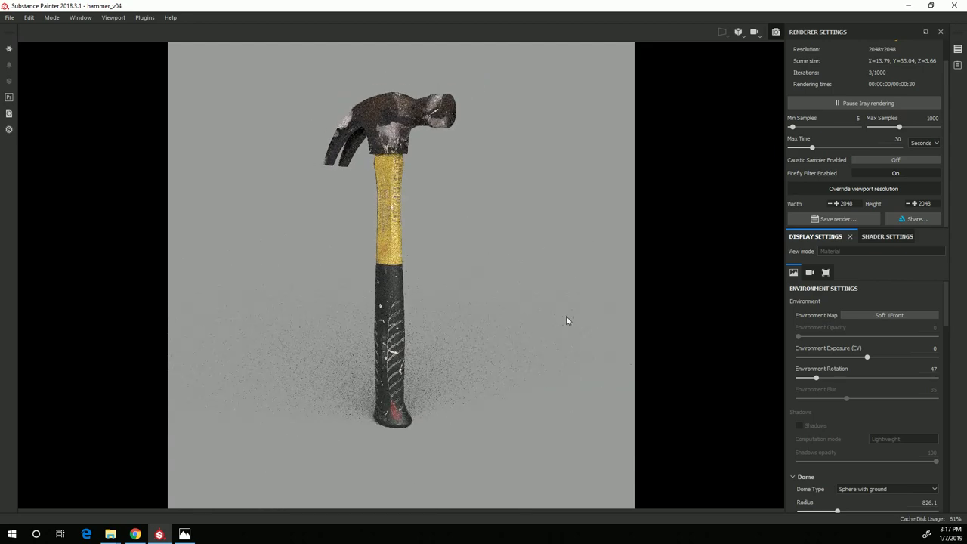
scroll(566, 321, up, 1)
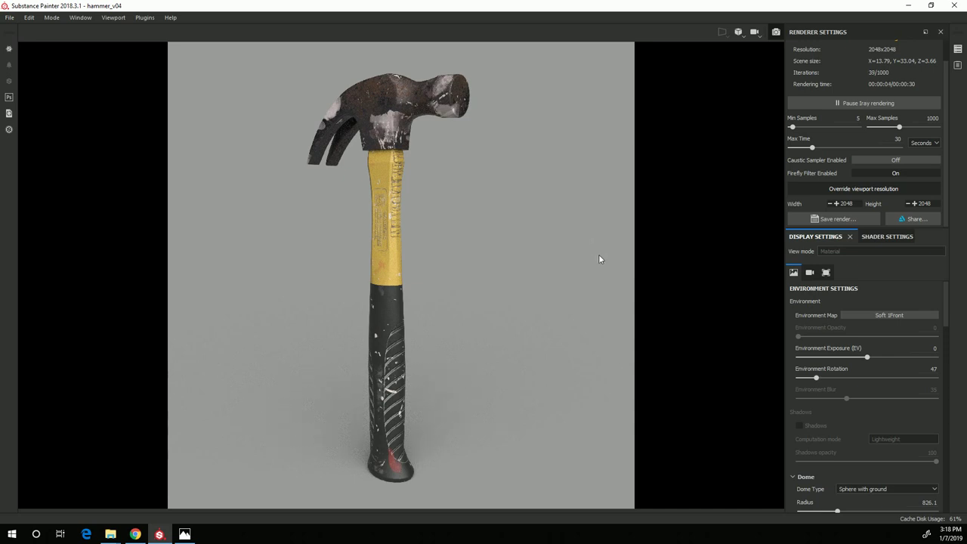
scroll(891, 151, up, 1)
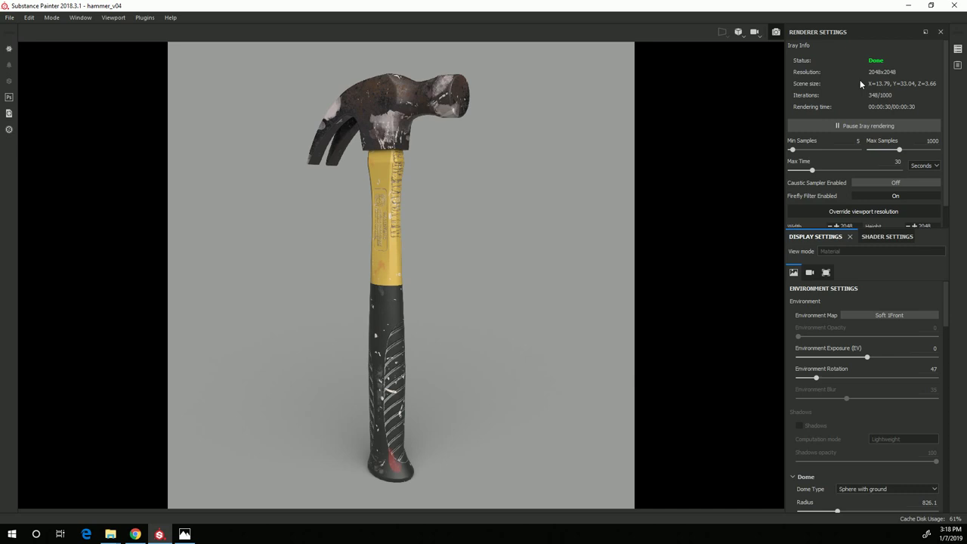
scroll(862, 161, down, 1)
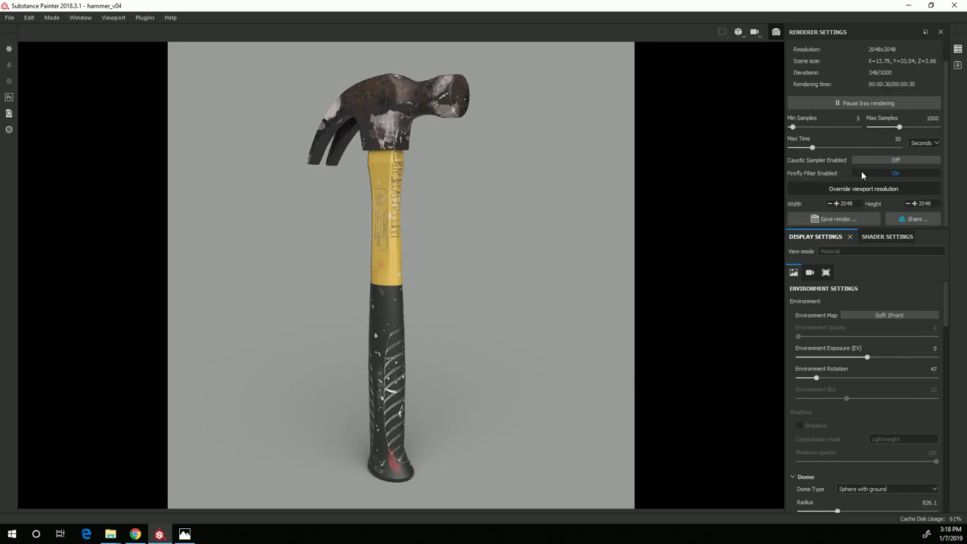
Step: Save the render as hammerRender1 in Champlain > GAA-135 > Hammer > images
click(852, 220)
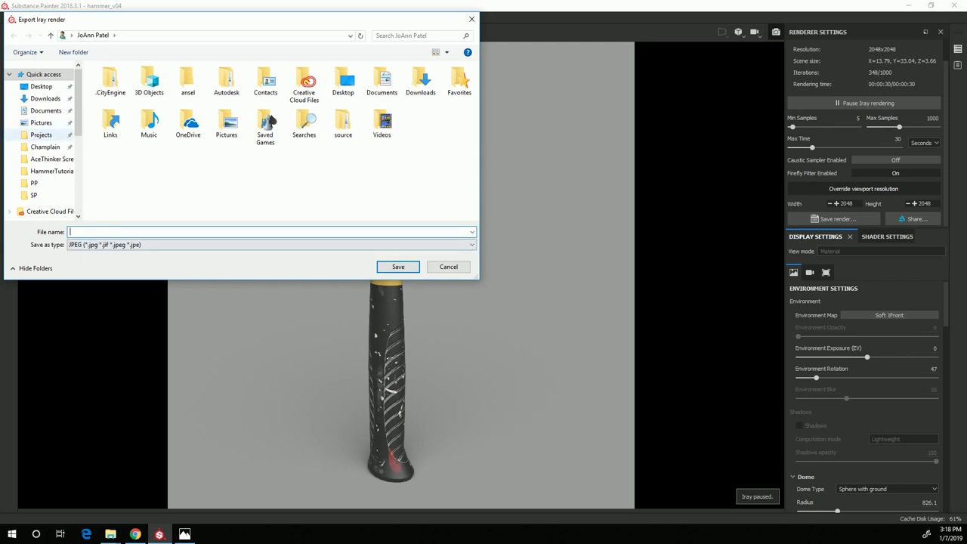
click(54, 148)
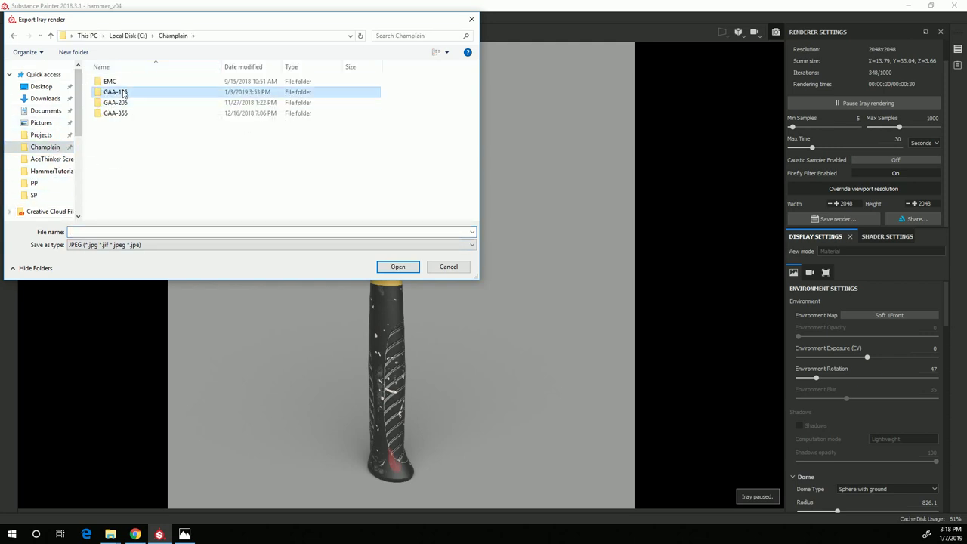
double_click(121, 91)
double_click(113, 81)
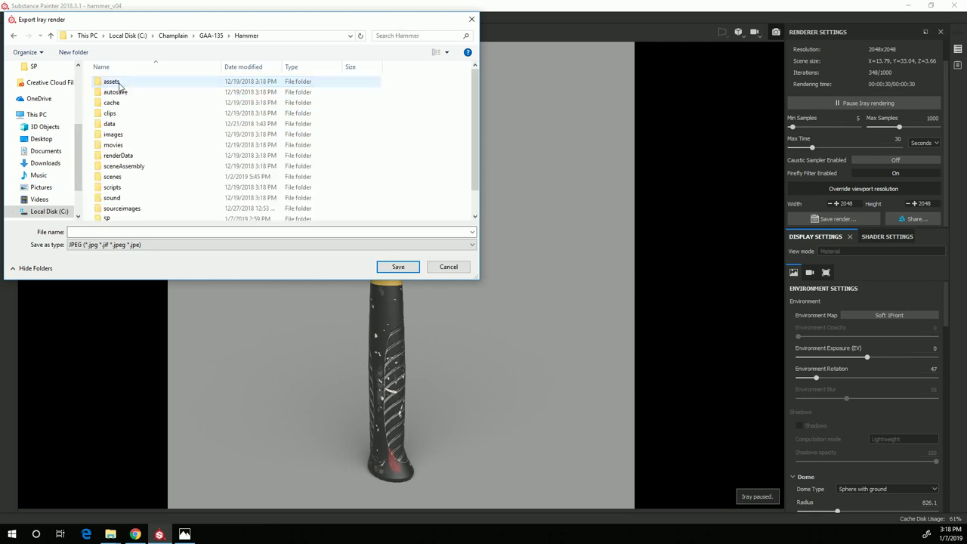
scroll(177, 140, down, 1)
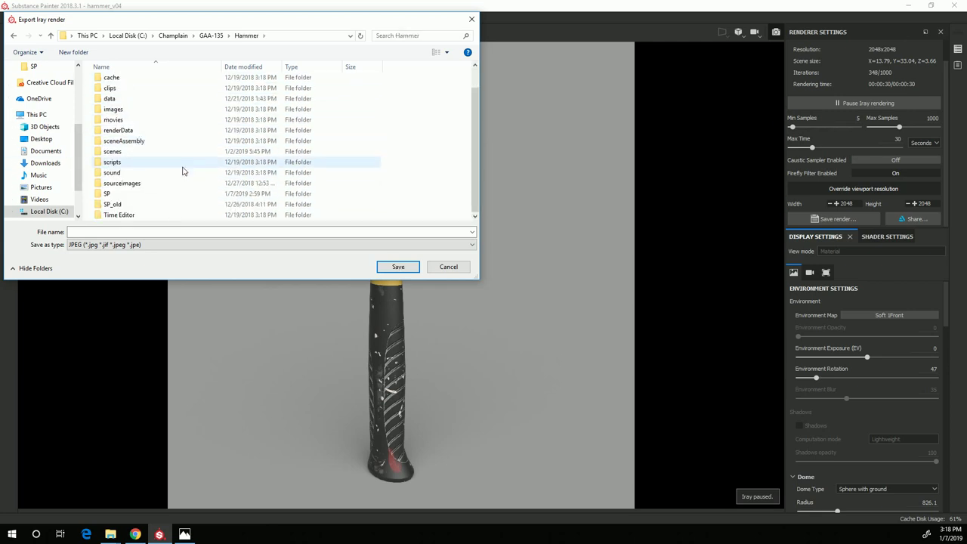
click(120, 113)
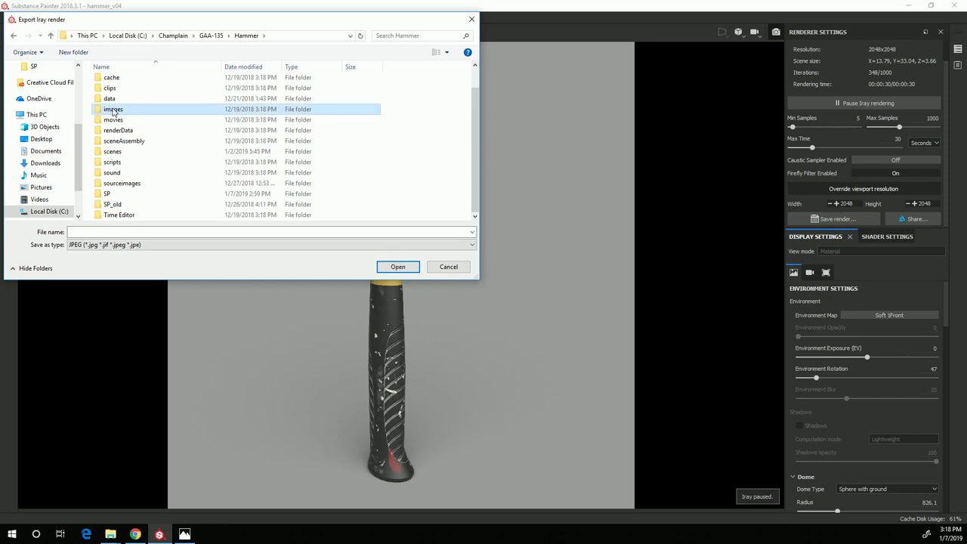
double_click(113, 112)
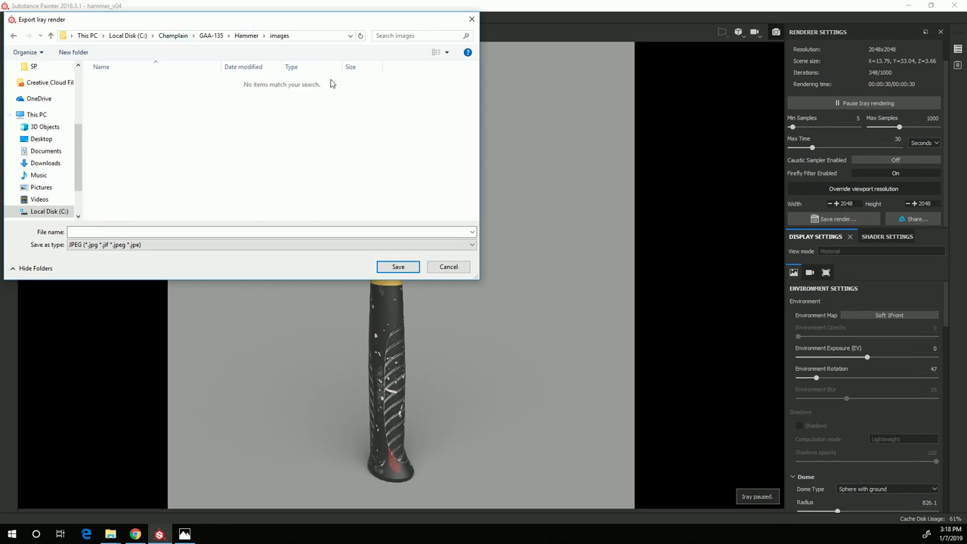
click(80, 232)
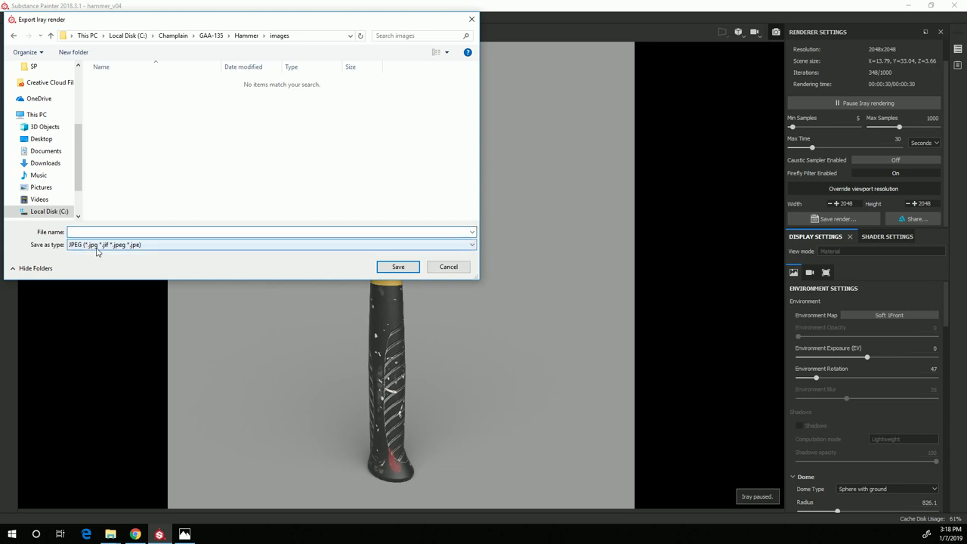
text(hammer)
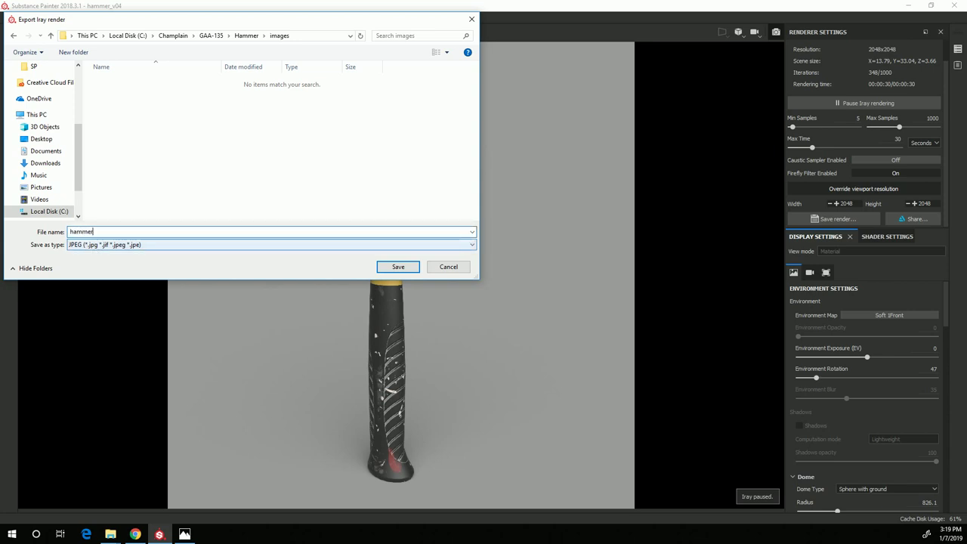
text(Render1)
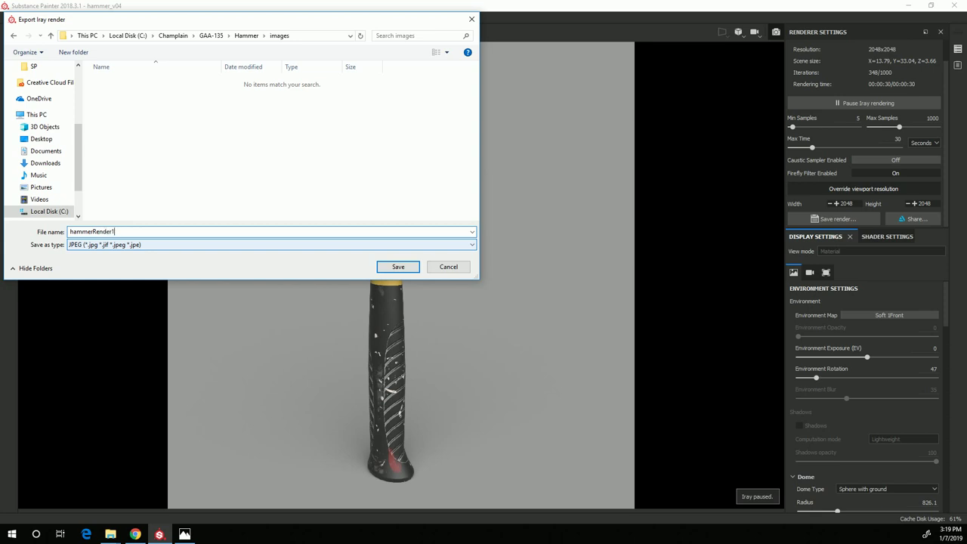
click(398, 267)
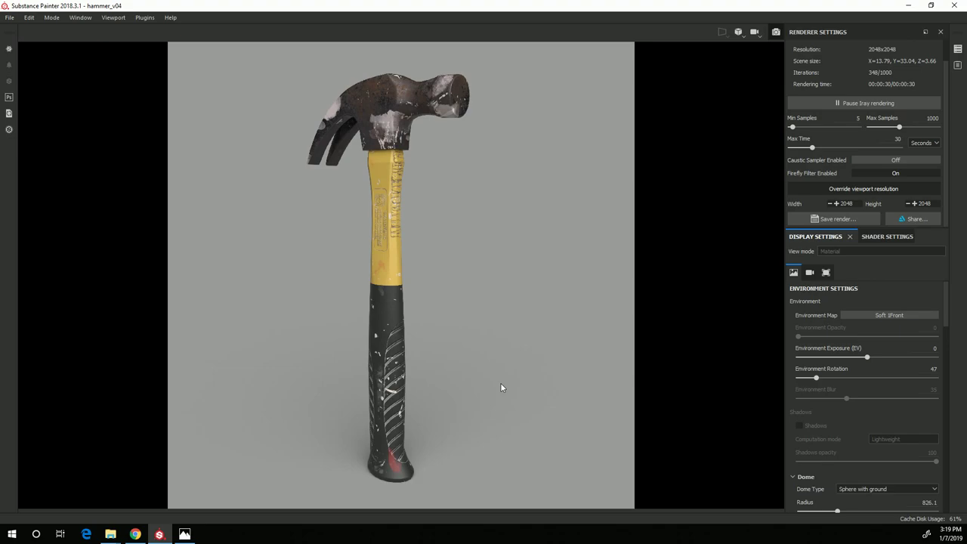
Step: Orbit the camera to a higher angle and frame the hammer larger in the view
alt+drag(501, 389, 285, 401)
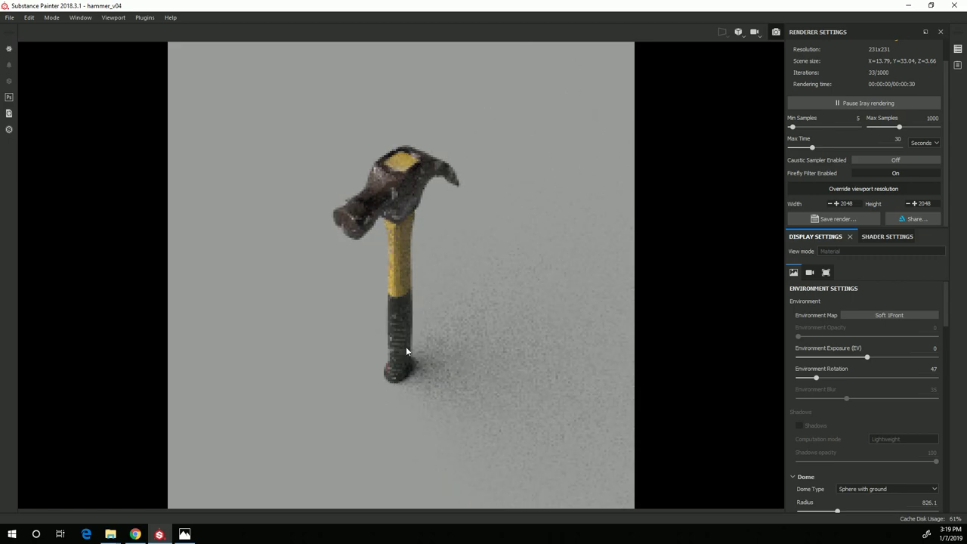
alt+drag(406, 347, 450, 411)
alt+middle_drag(449, 410, 502, 374)
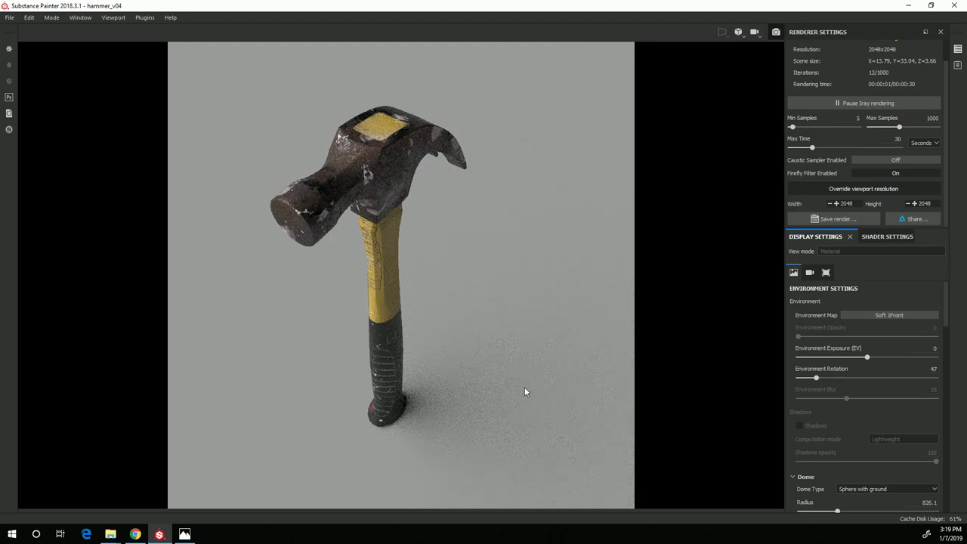
Step: Rotate the environment lighting to 169 and let the Iray render finish
shift+right_drag(520, 384, 489, 271)
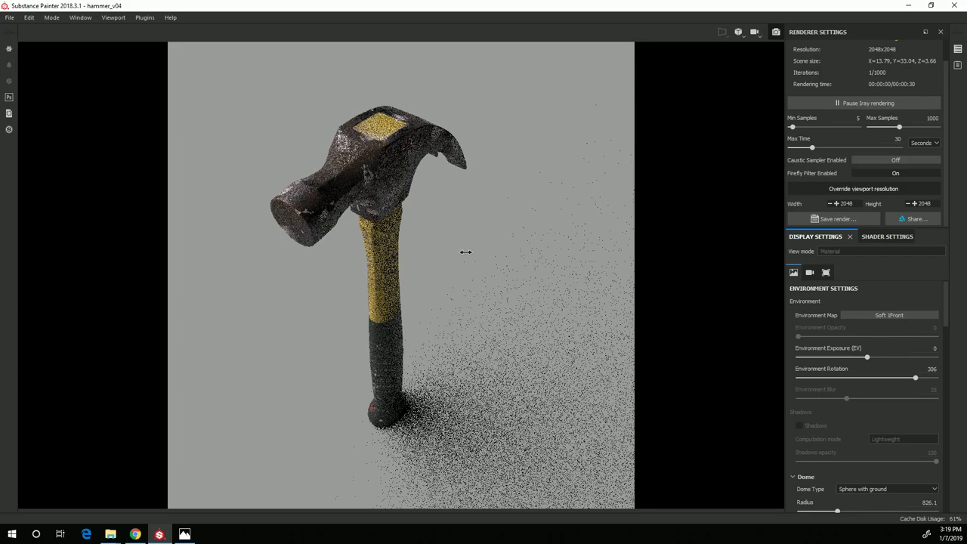
shift+right_drag(466, 252, 459, 225)
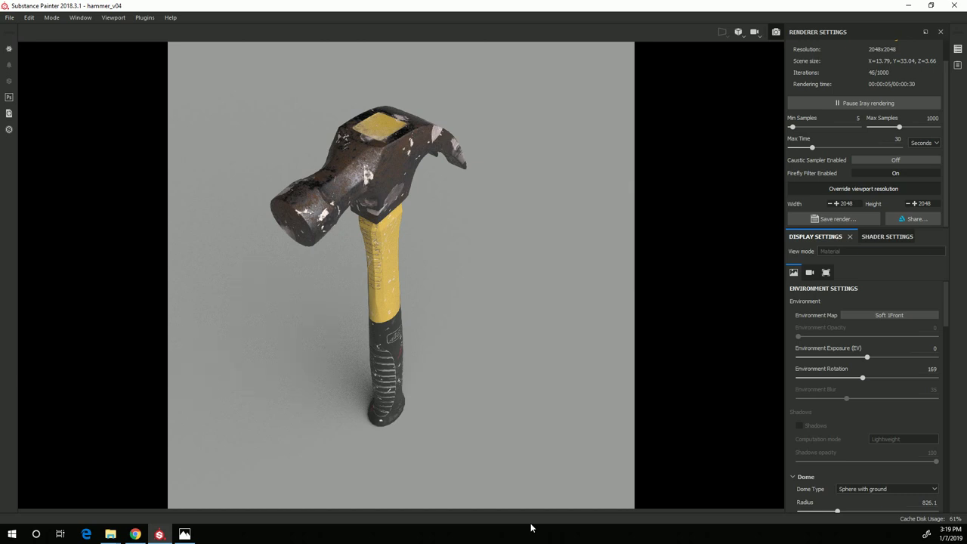
scroll(879, 189, up, 1)
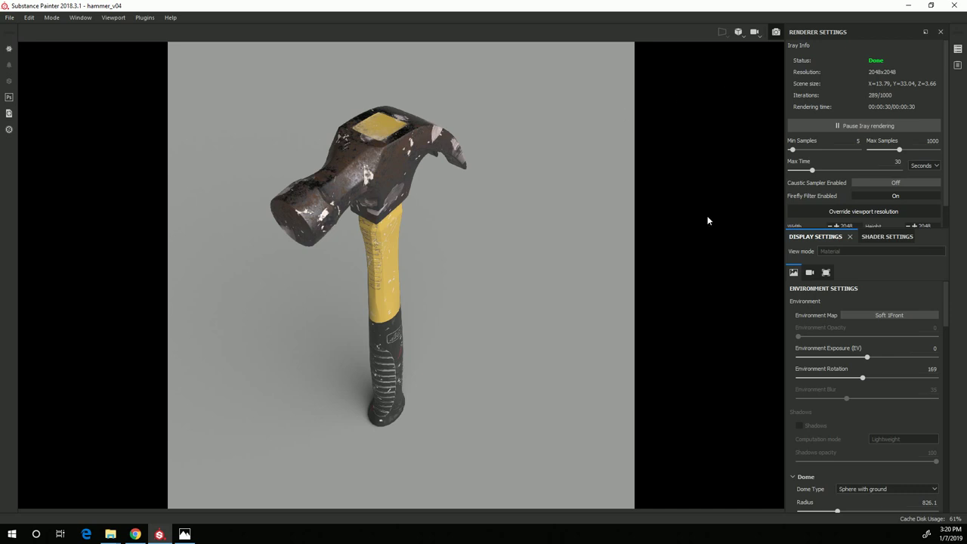
Step: Save the finished render as hammerRender2 beside hammerRender1 in the images folder
scroll(875, 141, down, 1)
click(806, 219)
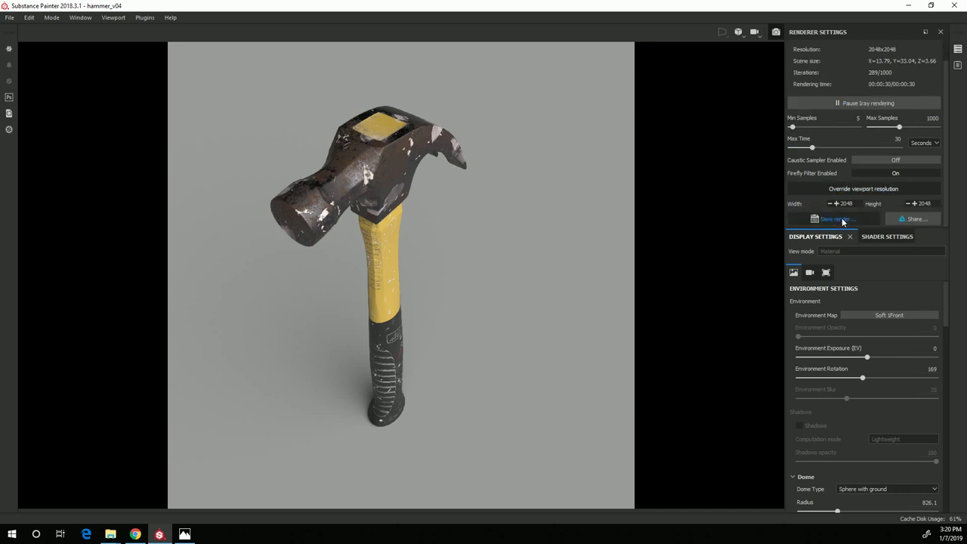
click(118, 89)
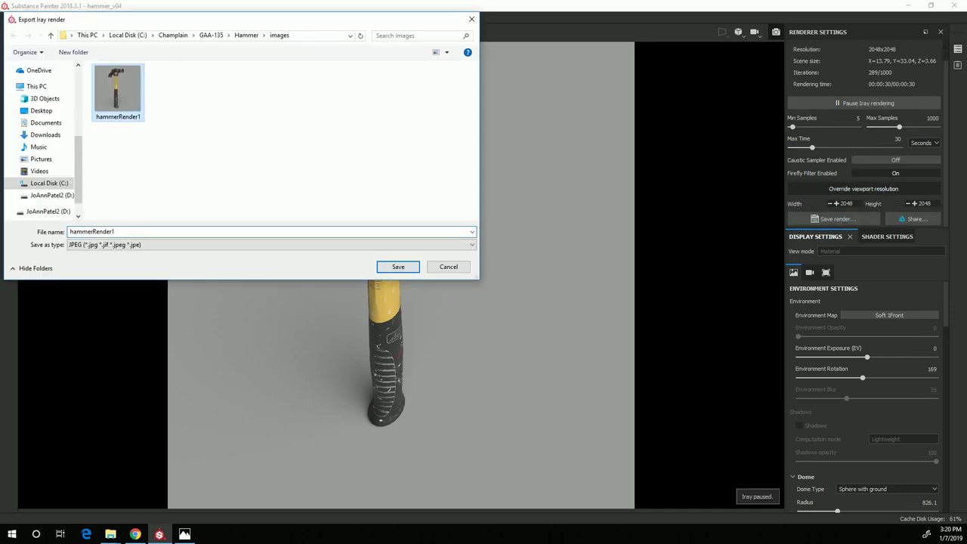
click(114, 231)
key(BackSpace)
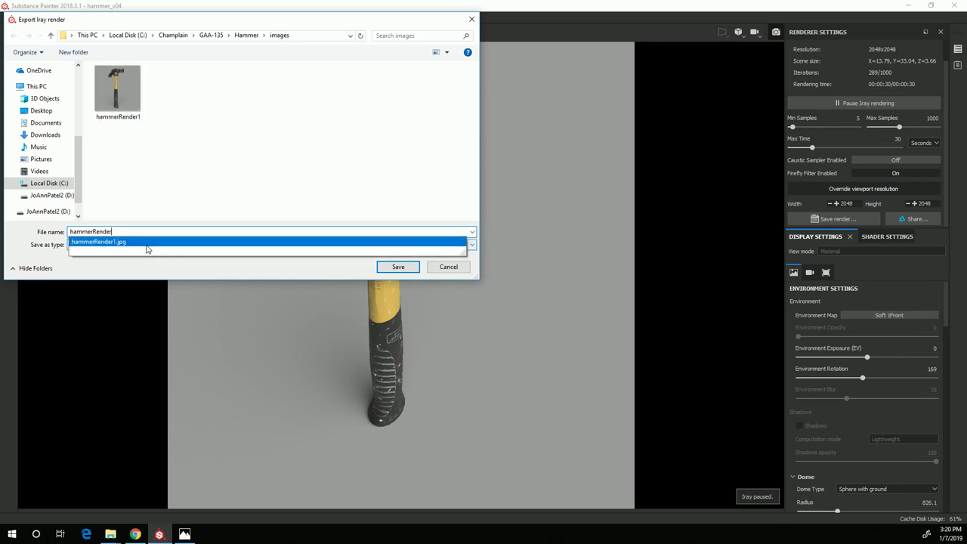
text(2)
key(Return)
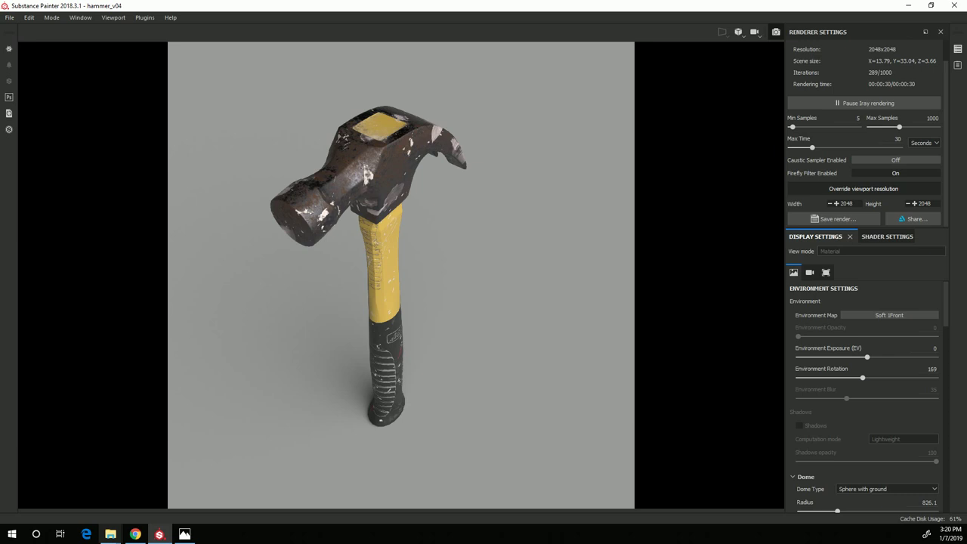
Step: Switch the working mode from Iray back to Painting (F9)
click(51, 20)
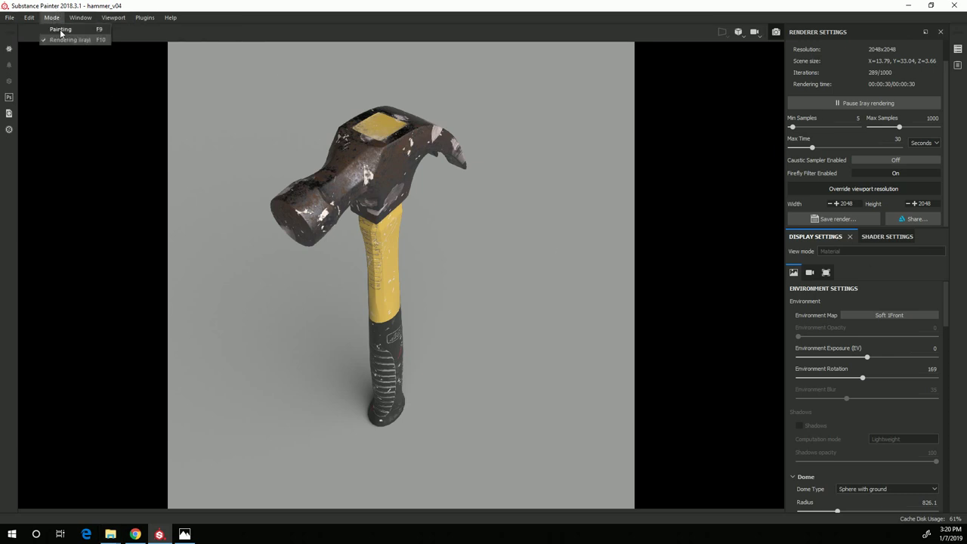
click(64, 29)
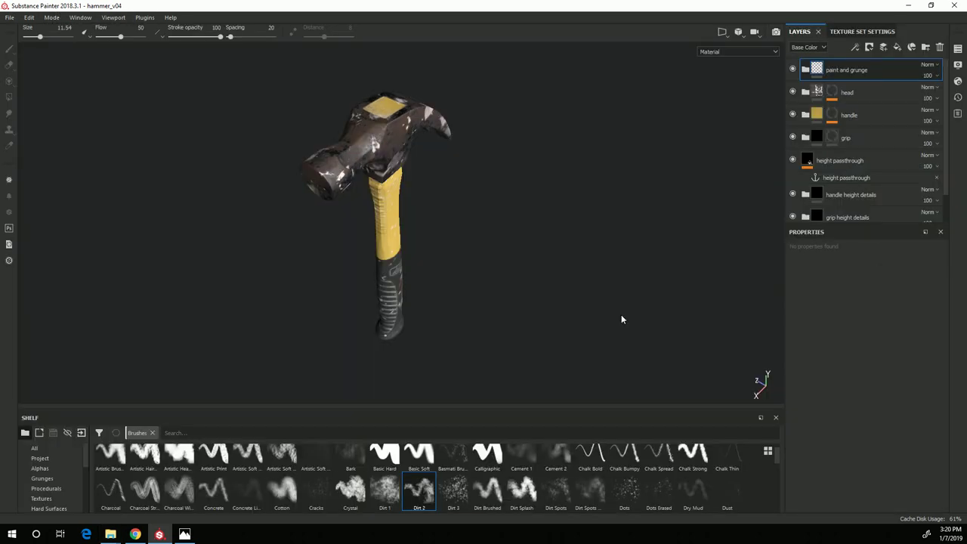